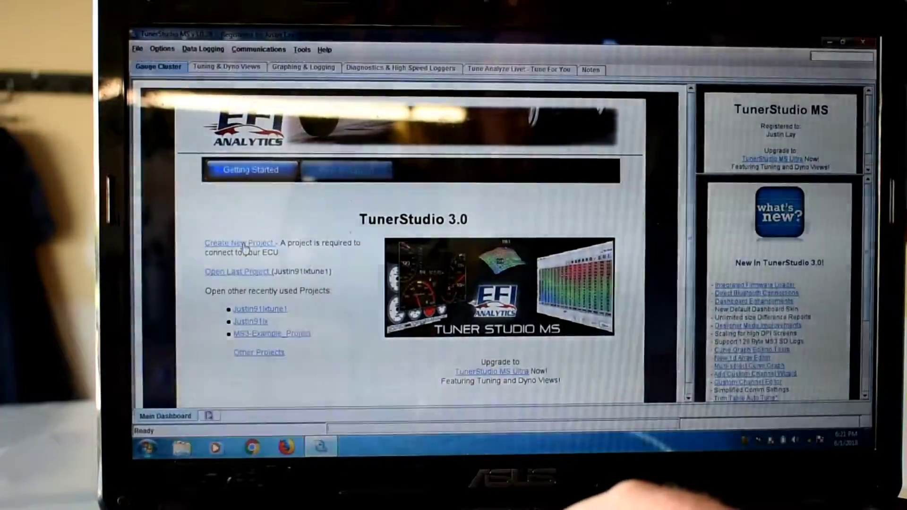
# Create a project named 'test' and accept the detected MS2/Extra 3.4.1 firmware.
pyautogui.click(239, 242)
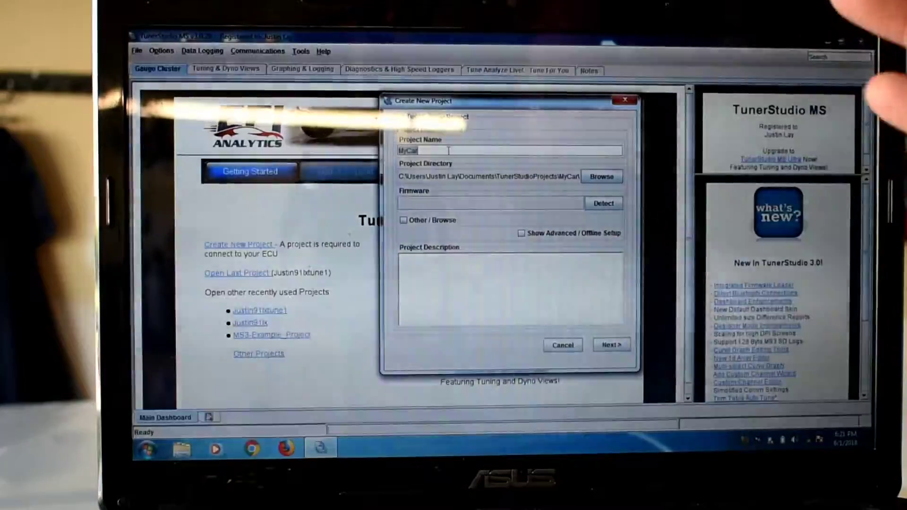
pyautogui.press('BackSpace')
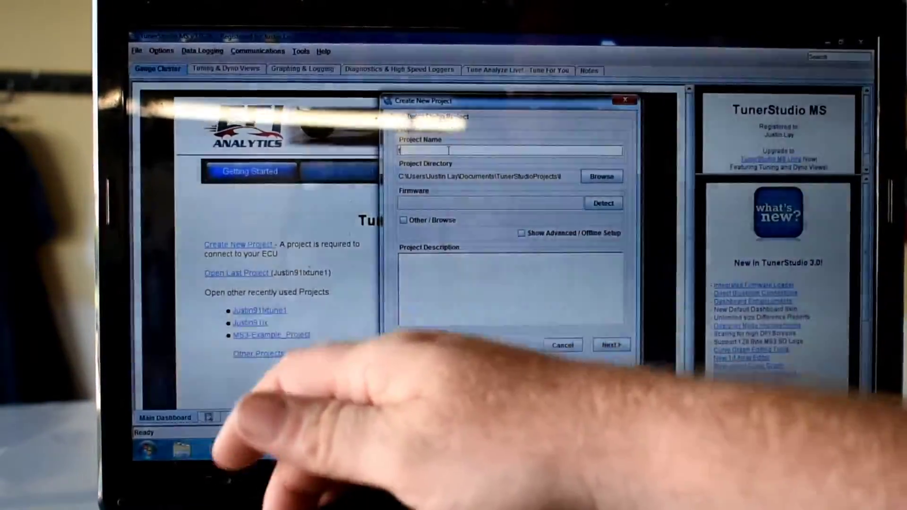
pyautogui.write('test')
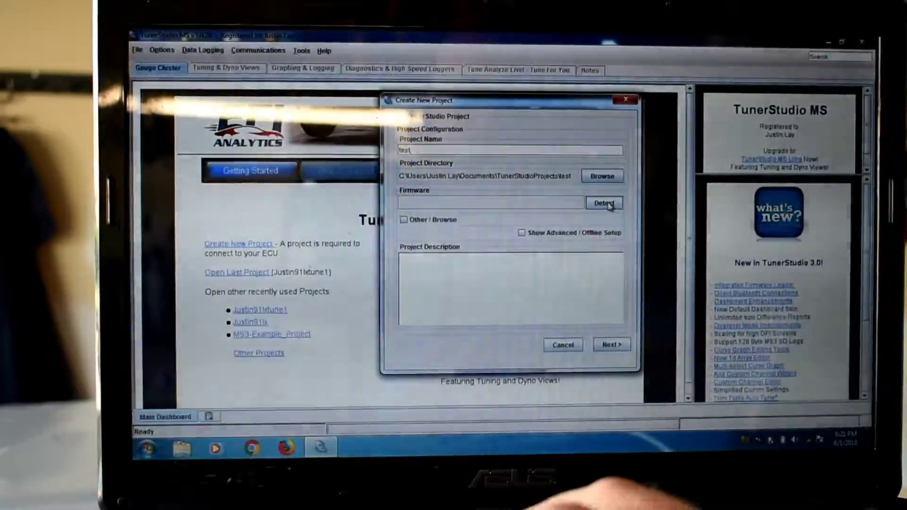
pyautogui.click(604, 202)
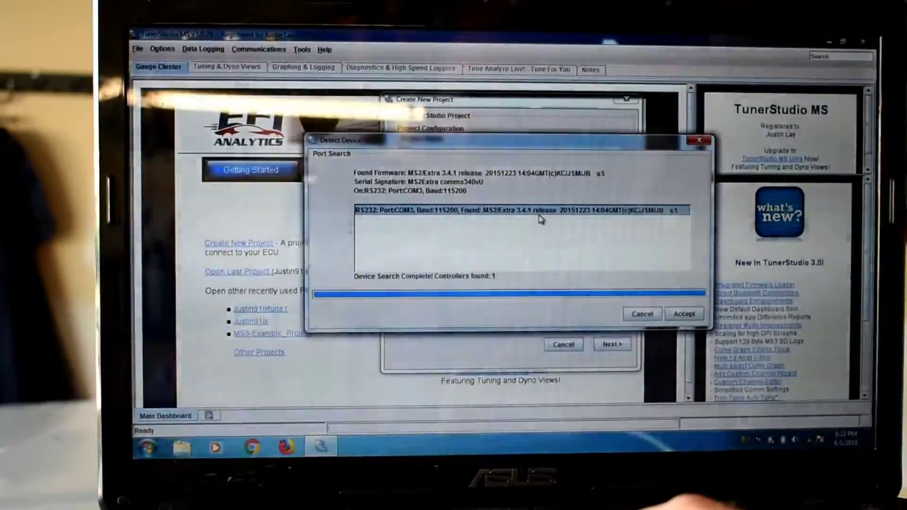
pyautogui.click(684, 314)
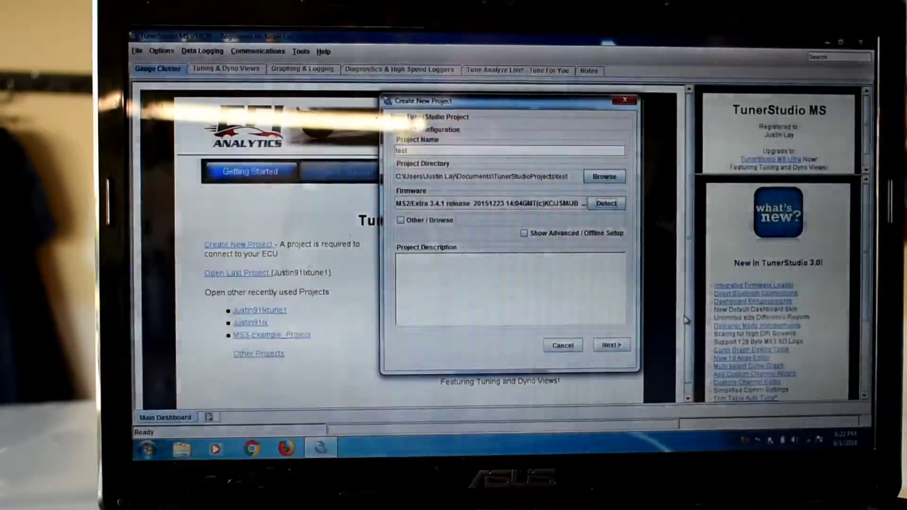
# Pass the default configuration settings, keeping the oxygen sensor display on WideBand (Default).
pyautogui.click(430, 279)
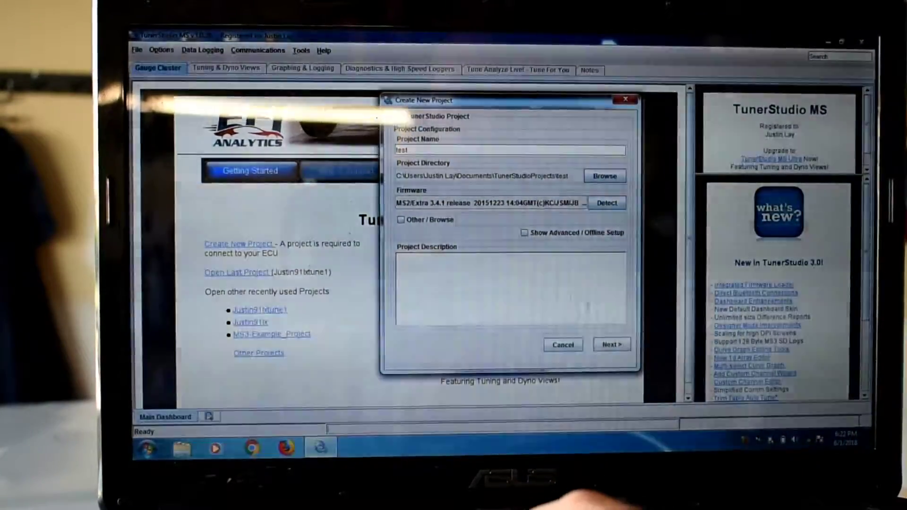
pyautogui.click(610, 344)
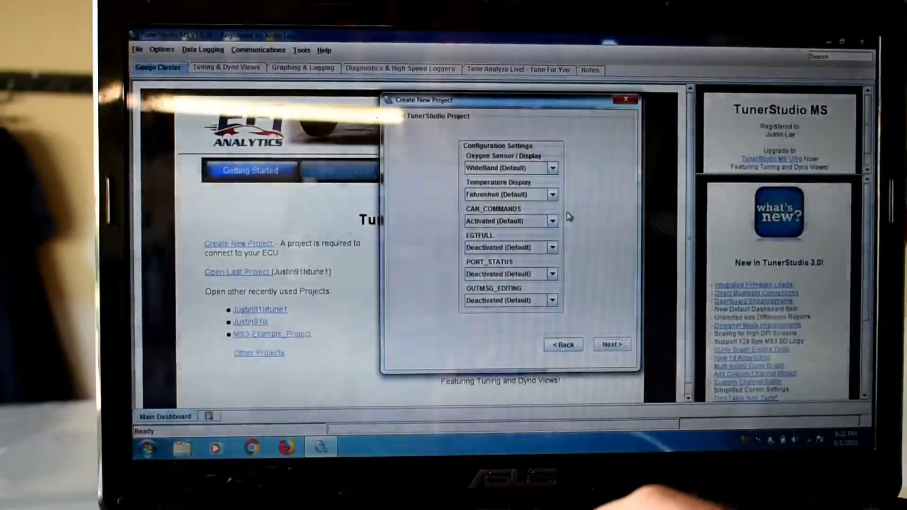
pyautogui.click(537, 168)
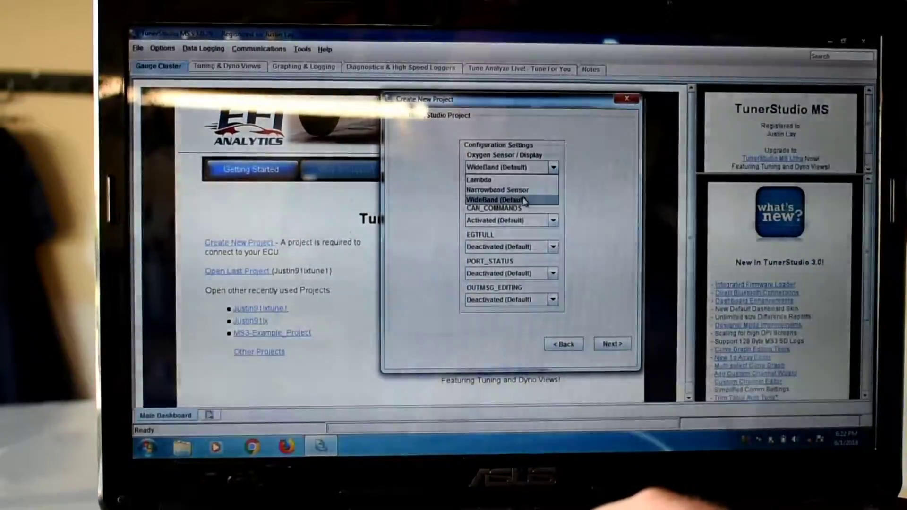
pyautogui.click(522, 200)
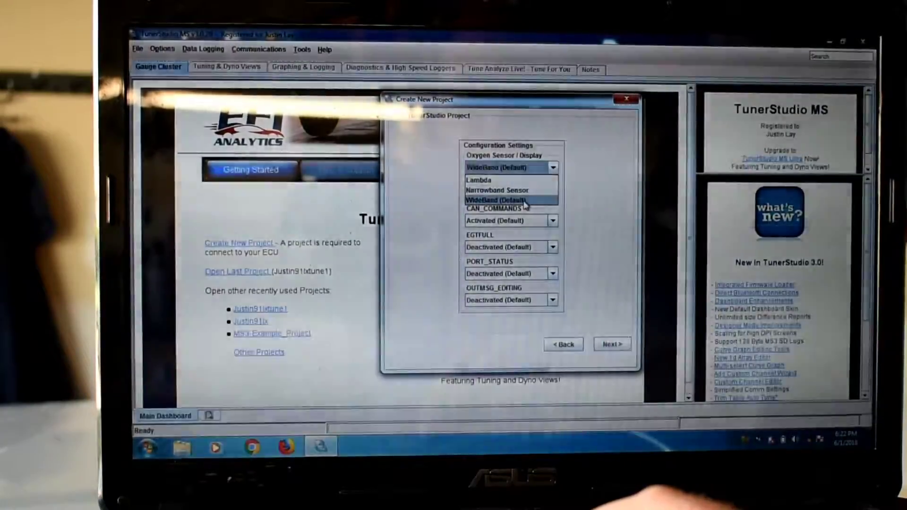
pyautogui.click(525, 201)
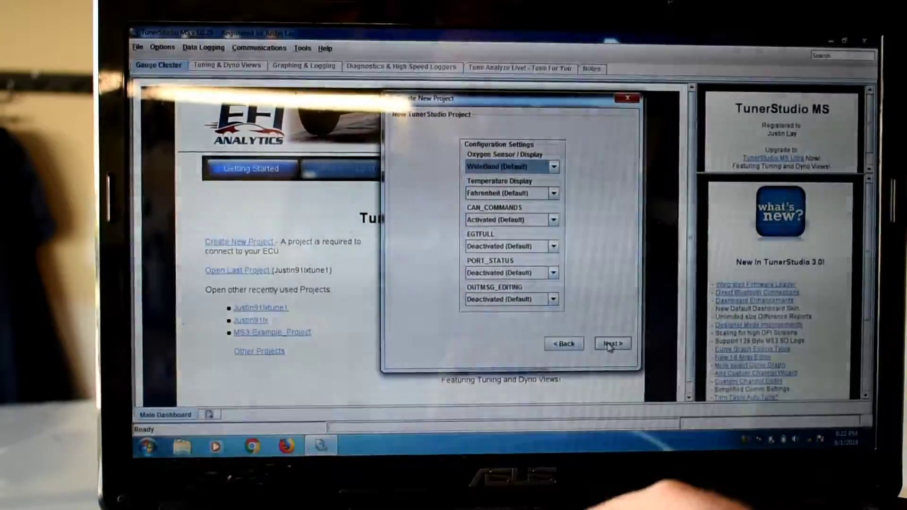
# Accept the COM3 connection and choose the Default (test) dashboard after previewing LED Amber and Analog.
pyautogui.click(612, 343)
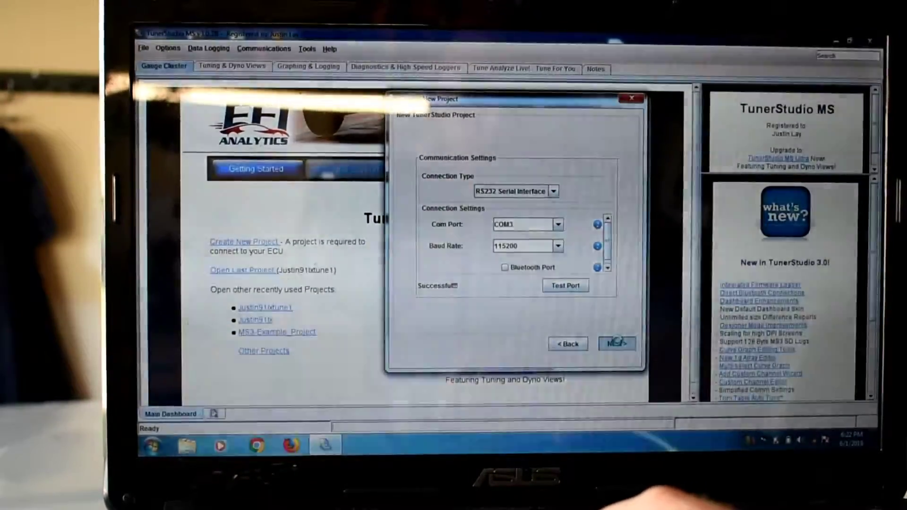
pyautogui.click(617, 343)
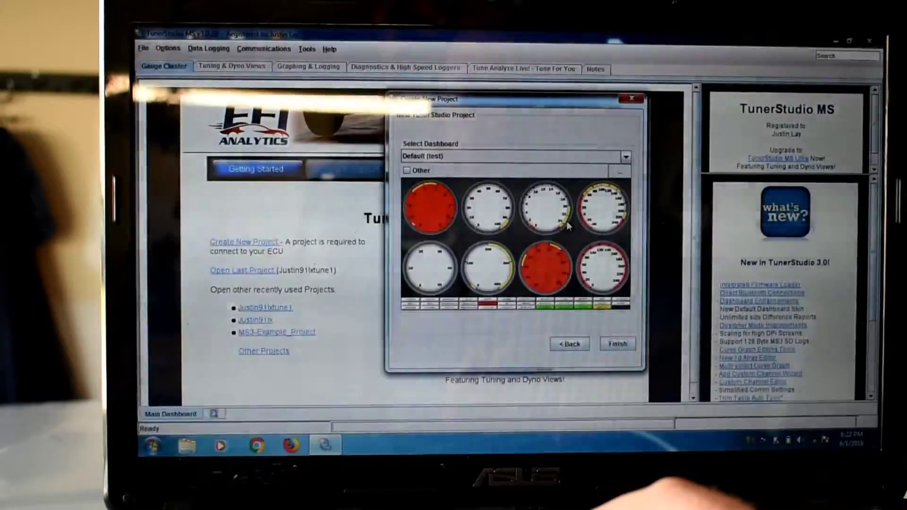
pyautogui.click(626, 160)
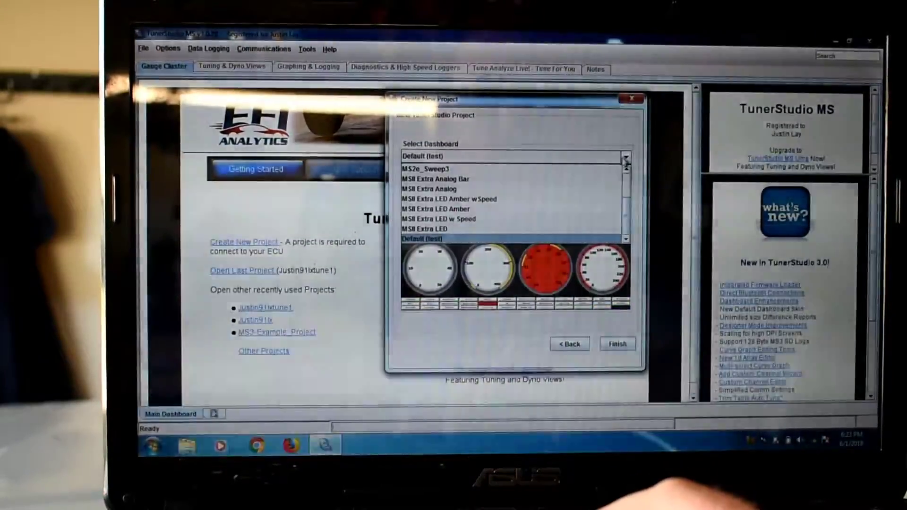
pyautogui.click(454, 208)
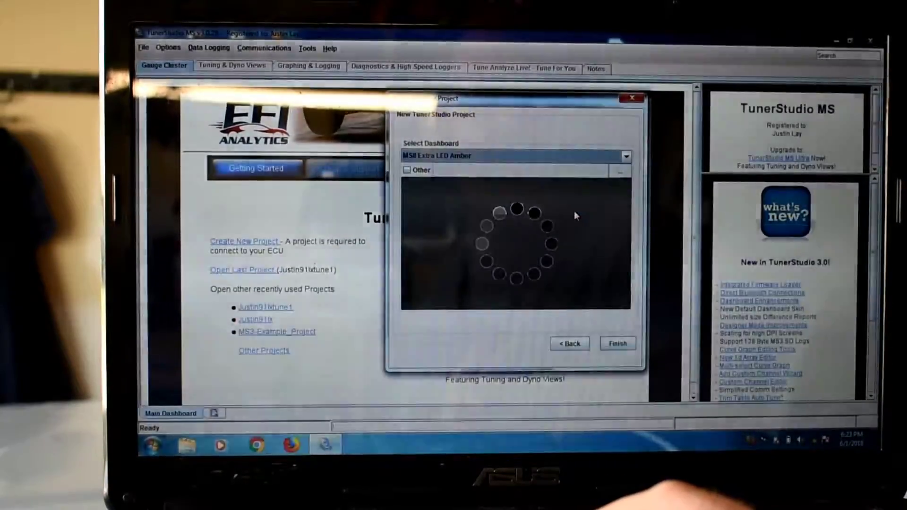
pyautogui.click(627, 157)
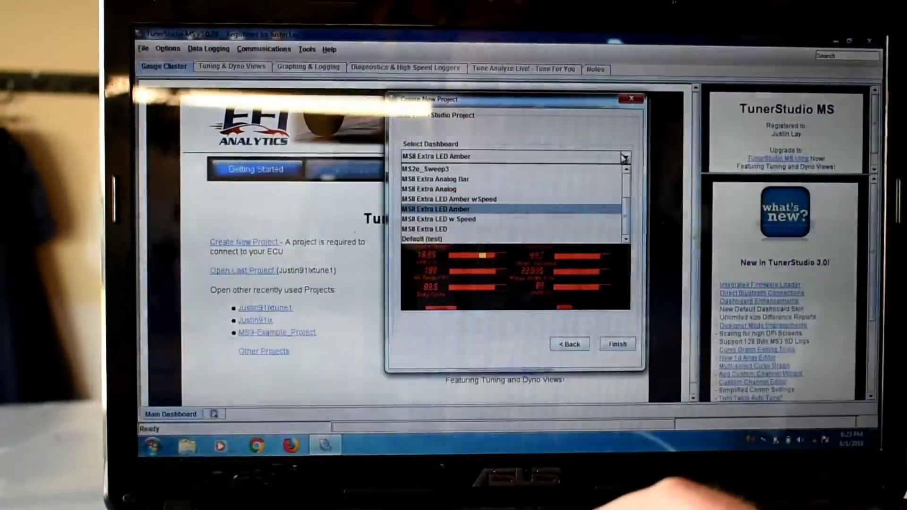
pyautogui.click(576, 195)
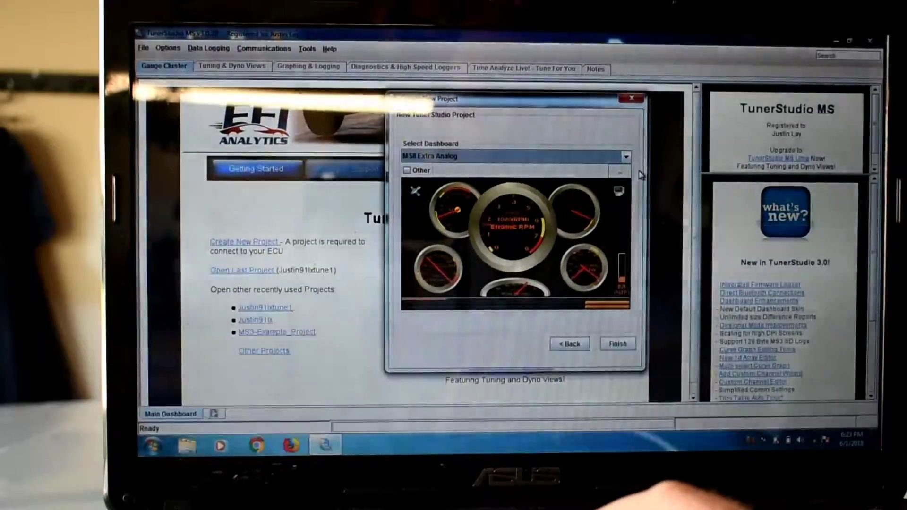
pyautogui.click(627, 157)
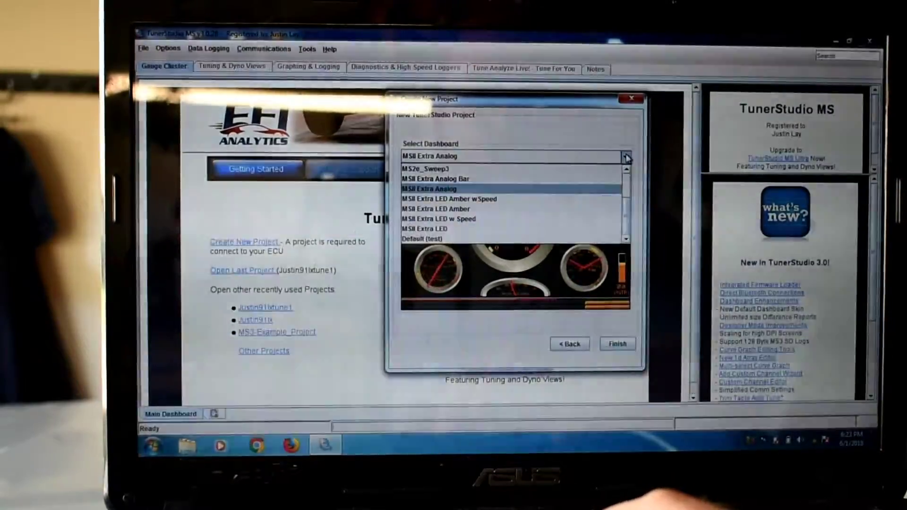
pyautogui.click(603, 239)
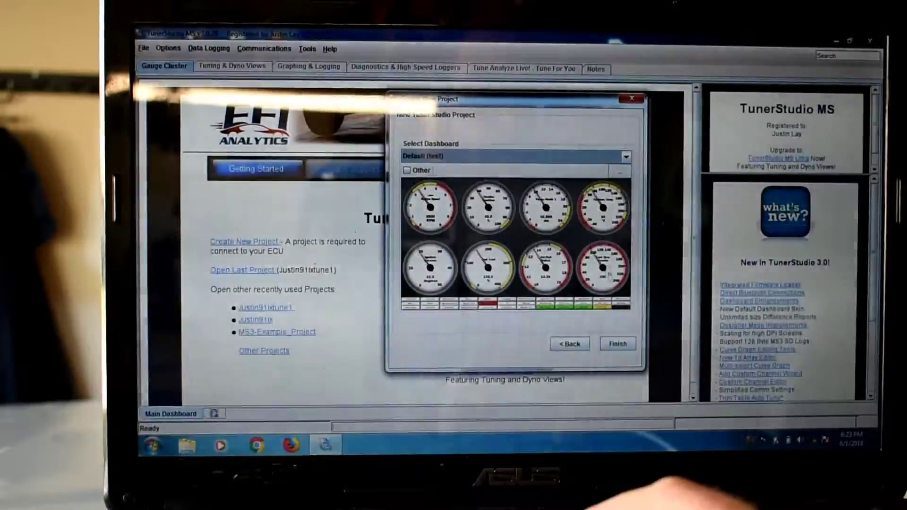
# Finish the project to go online, then open and close Fuel VE Table 1.
pyautogui.click(611, 345)
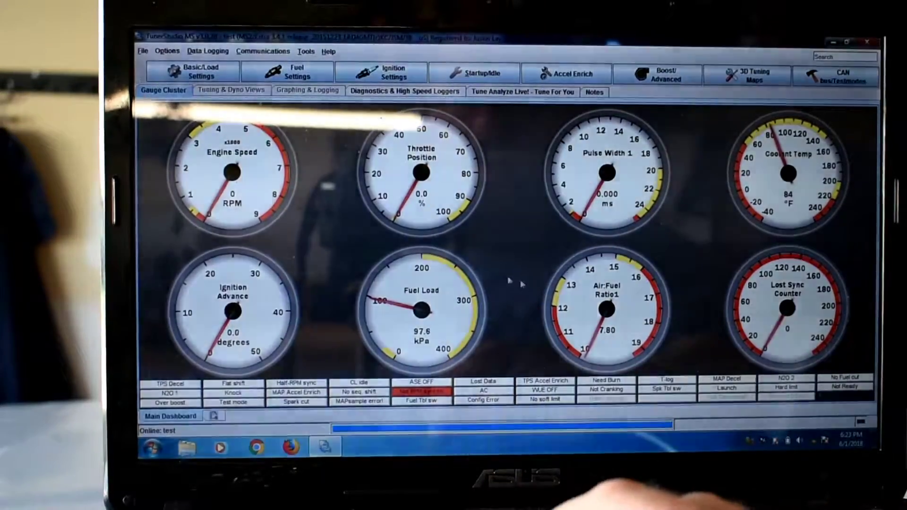
pyautogui.click(297, 71)
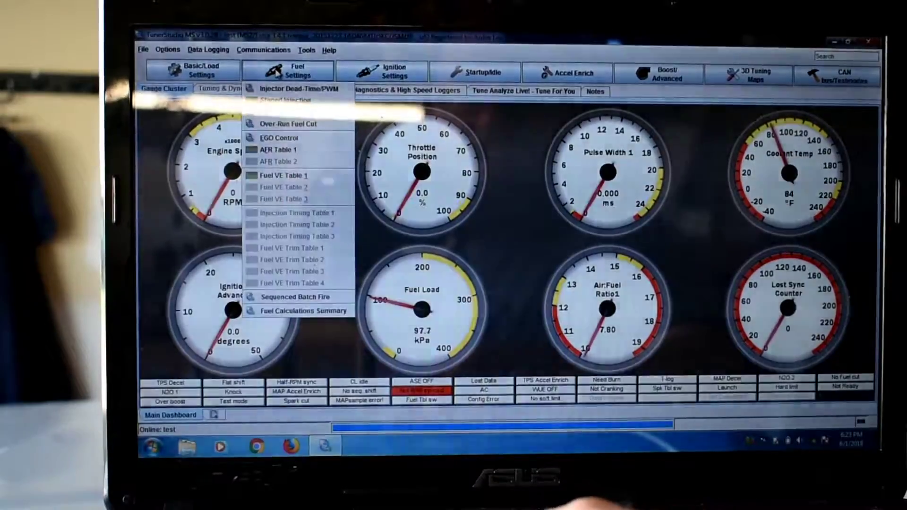
pyautogui.click(393, 71)
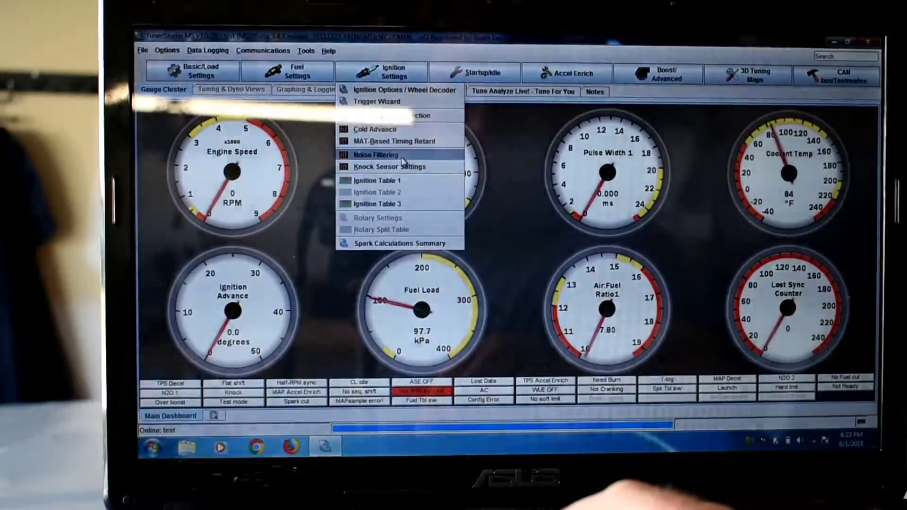
pyautogui.click(298, 71)
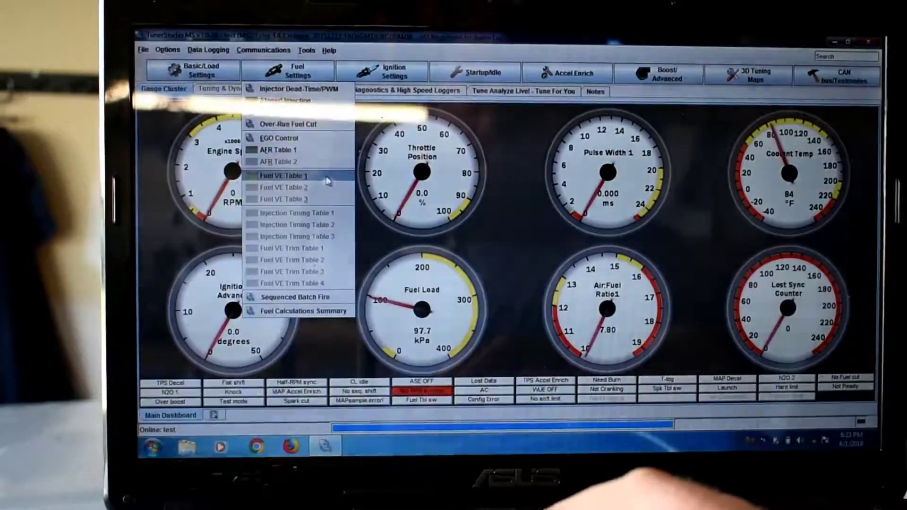
pyautogui.click(305, 180)
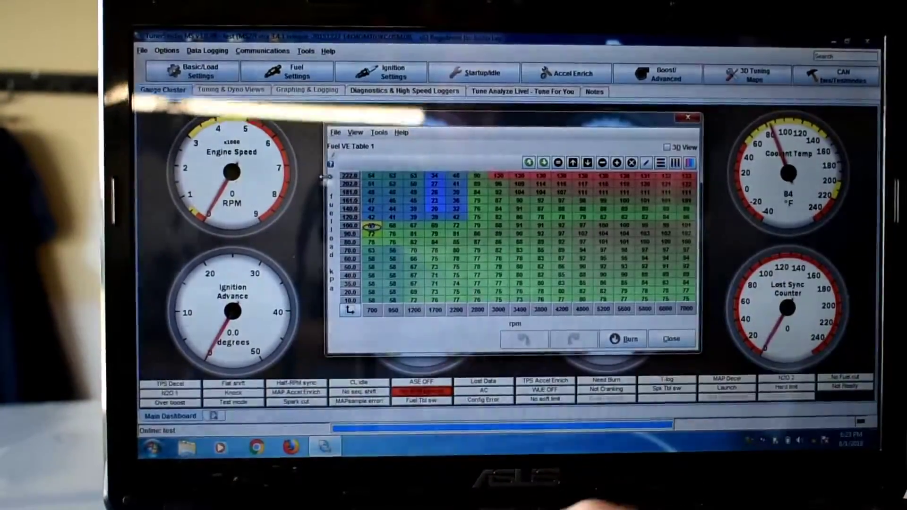
pyautogui.click(689, 117)
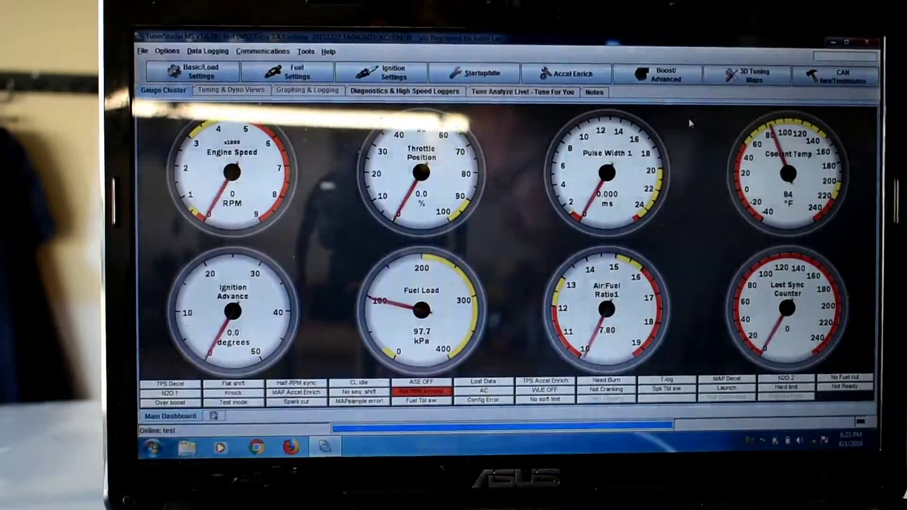